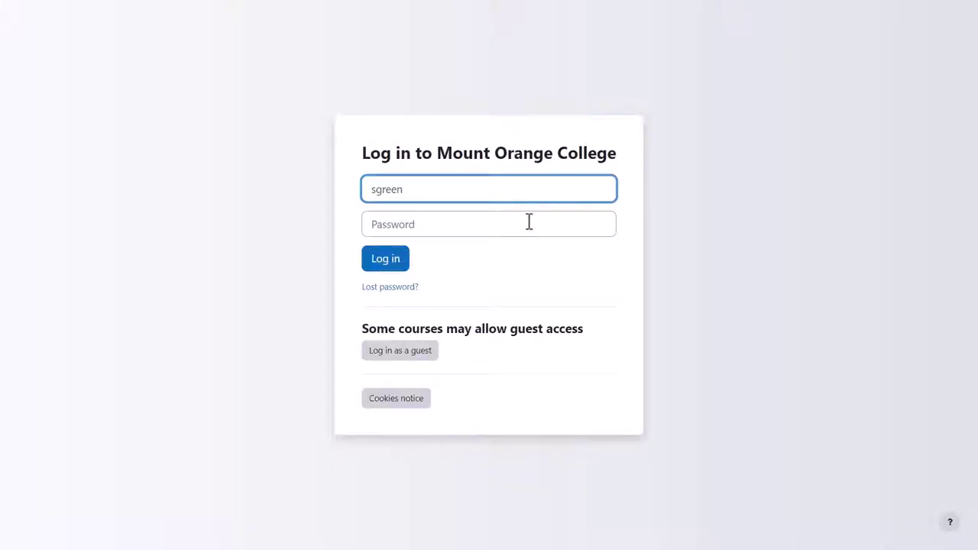
Step: Enter the account password and log in to Mount Orange College
{"action": "left_click", "coordinate": [529, 222]}
{"action": "type", "text": "moodle"}
{"action": "left_click", "coordinate": [393, 264]}
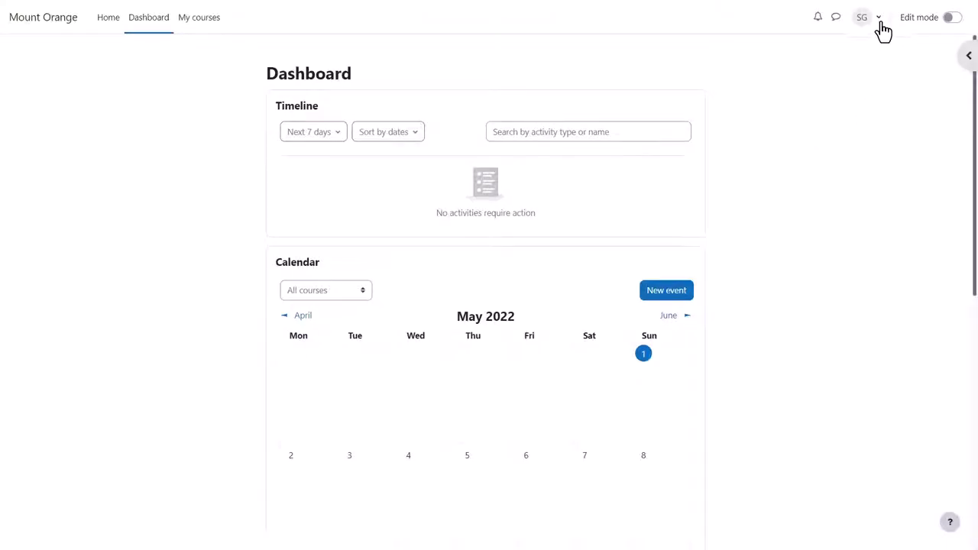
Step: Explore the user menu, messaging drawer and its settings, then notifications and their preferences
{"action": "left_click", "coordinate": [879, 21]}
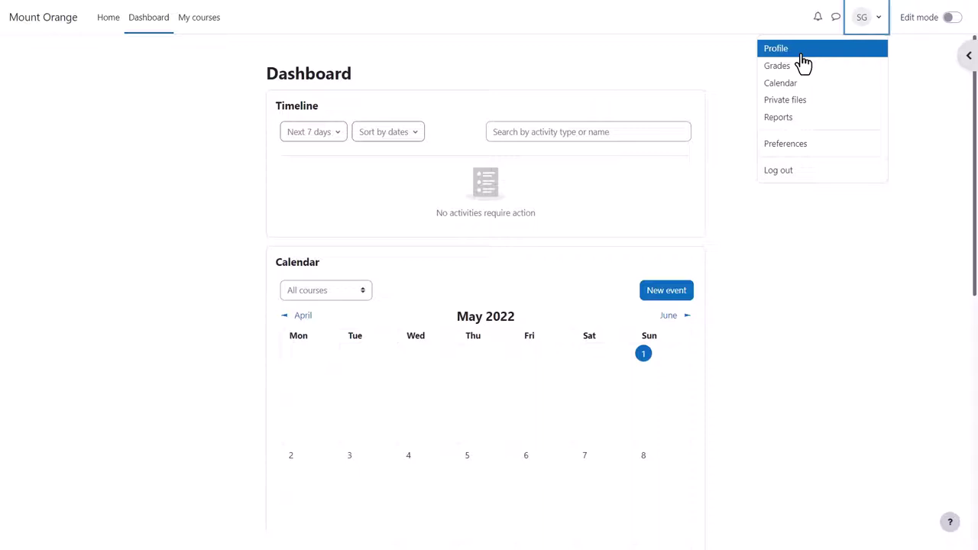
{"action": "left_click", "coordinate": [835, 17]}
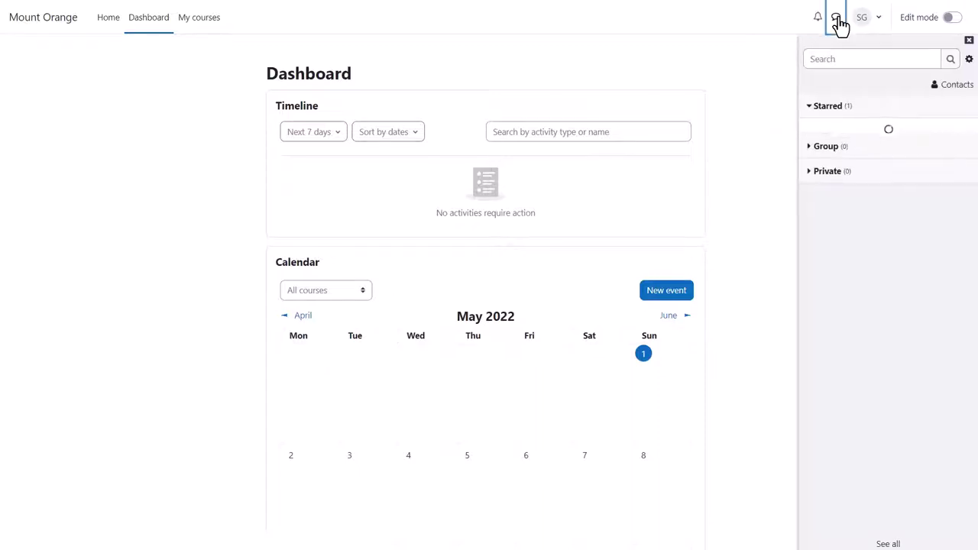
{"action": "left_click", "coordinate": [969, 59]}
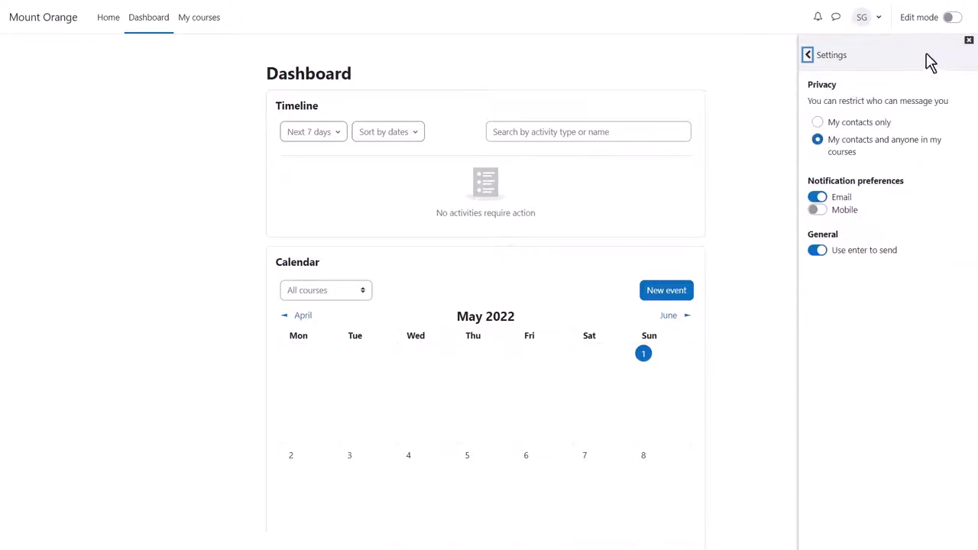
{"action": "left_click", "coordinate": [969, 39]}
{"action": "left_click", "coordinate": [824, 27]}
{"action": "left_click", "coordinate": [814, 42]}
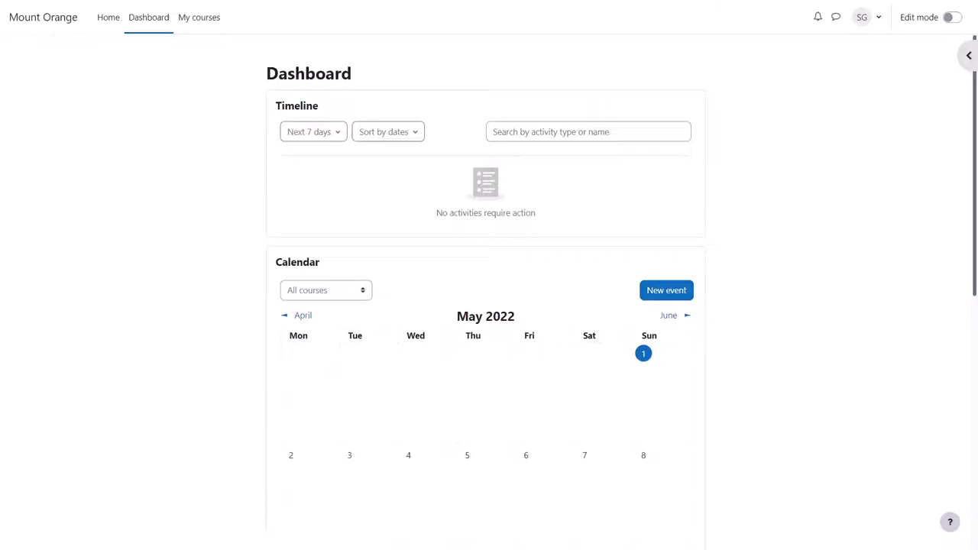
{"action": "left_click", "coordinate": [881, 21]}
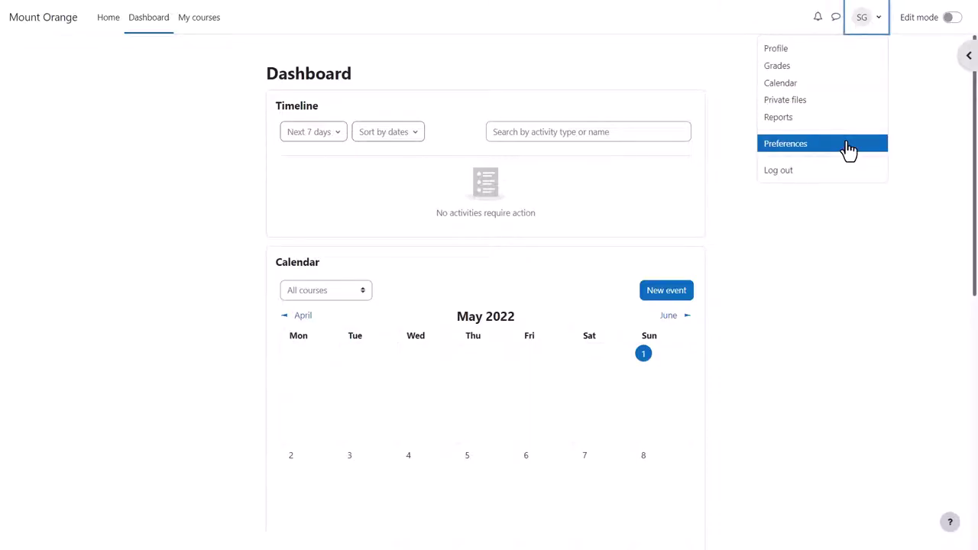
{"action": "left_click", "coordinate": [822, 243]}
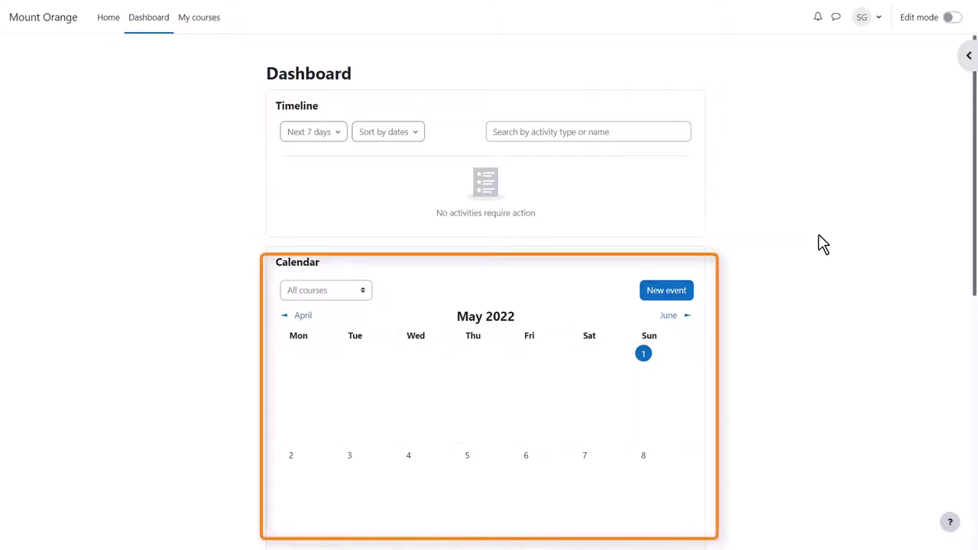
{"action": "left_click", "coordinate": [968, 56]}
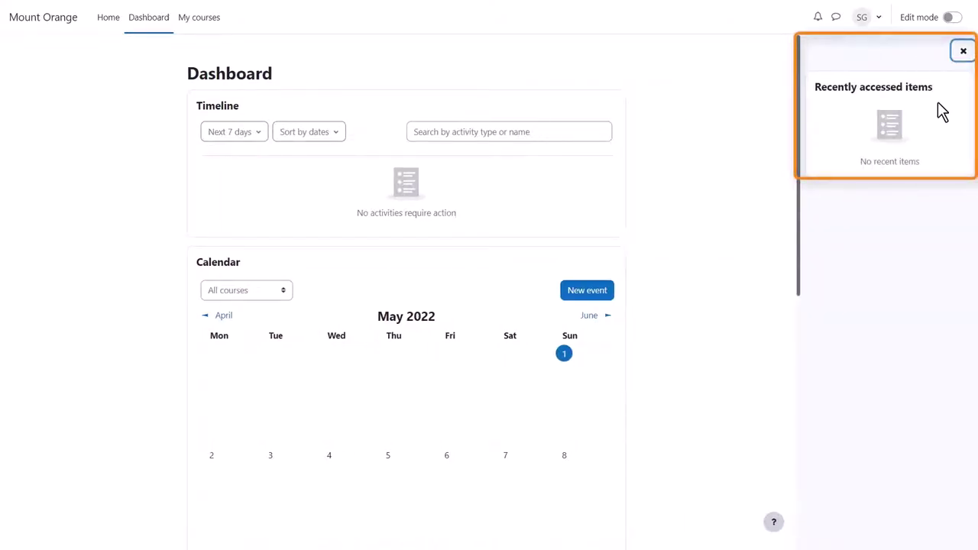
{"action": "left_click", "coordinate": [962, 52]}
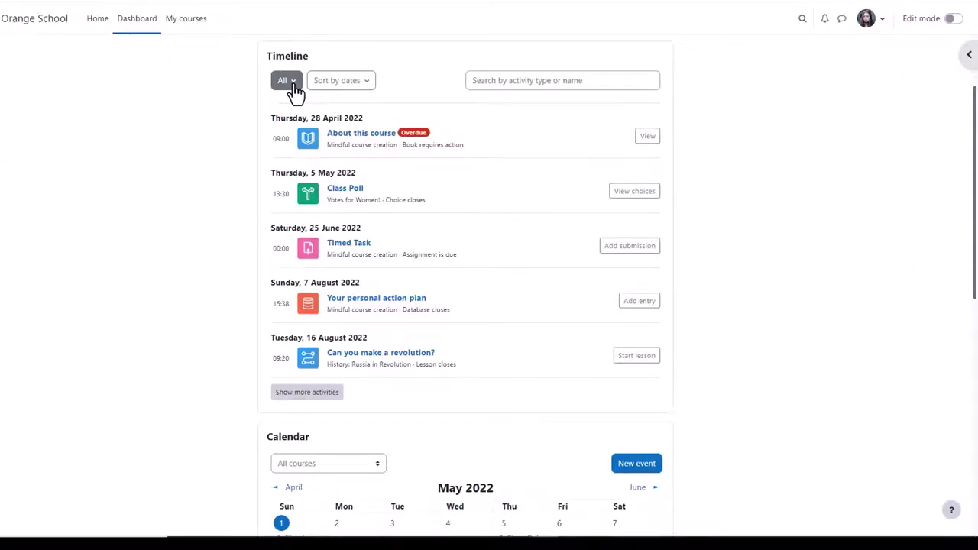
Step: Check the Timeline filter options and reveal the side block drawer
{"action": "left_click", "coordinate": [295, 91]}
{"action": "left_click", "coordinate": [297, 91]}
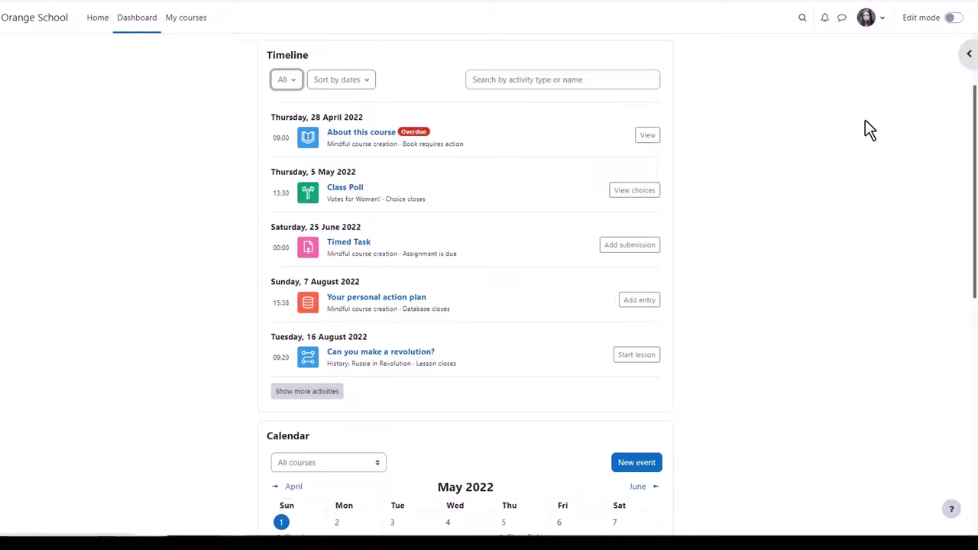
{"action": "left_click", "coordinate": [966, 55]}
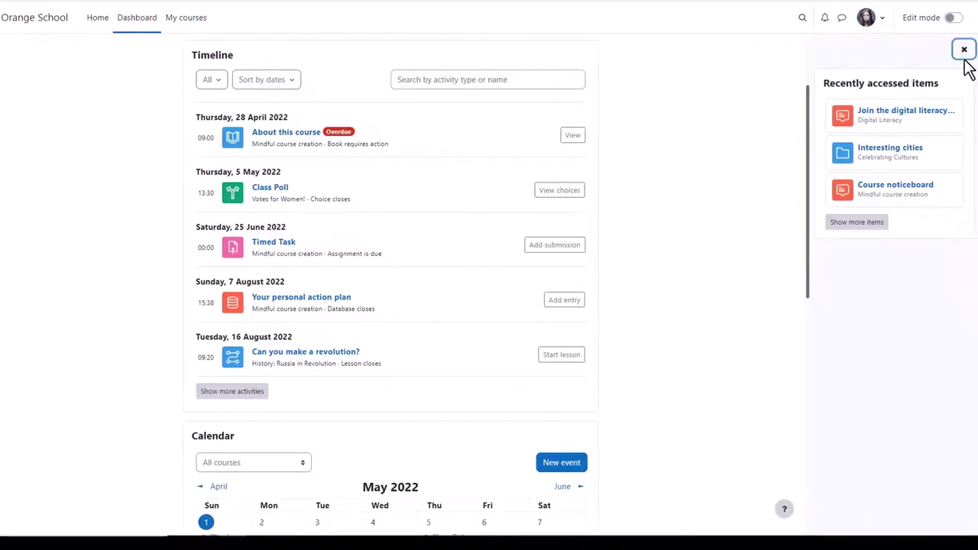
Step: With editing on, drag Recently accessed items into the main Dashboard column
{"action": "left_click", "coordinate": [951, 16]}
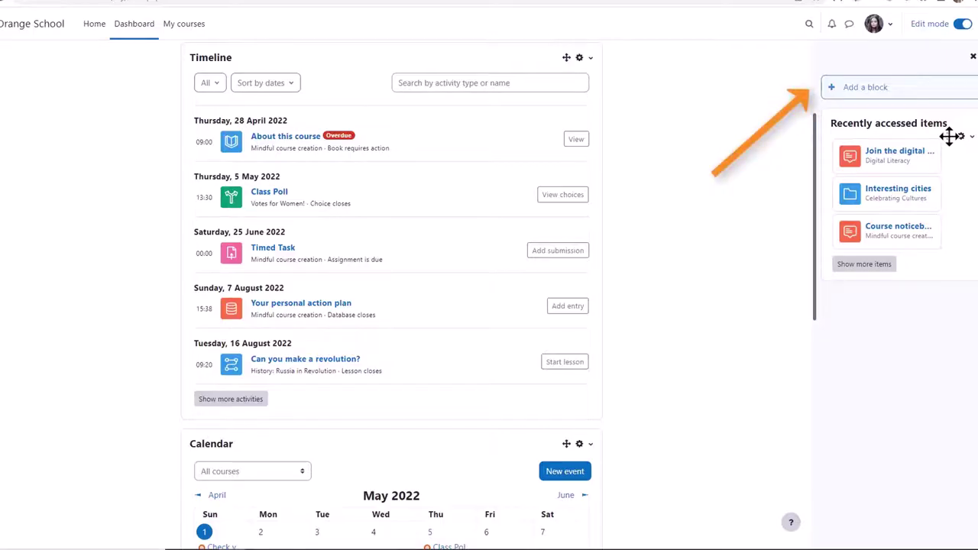
{"action": "left_click_drag", "start_coordinate": [950, 136], "coordinate": [509, 135]}
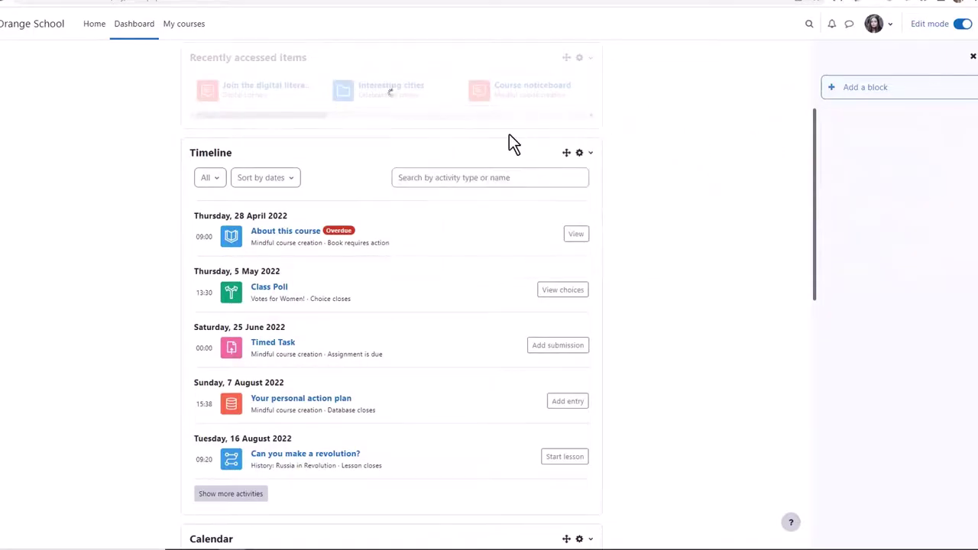
{"action": "left_click_drag", "start_coordinate": [562, 55], "coordinate": [553, 463]}
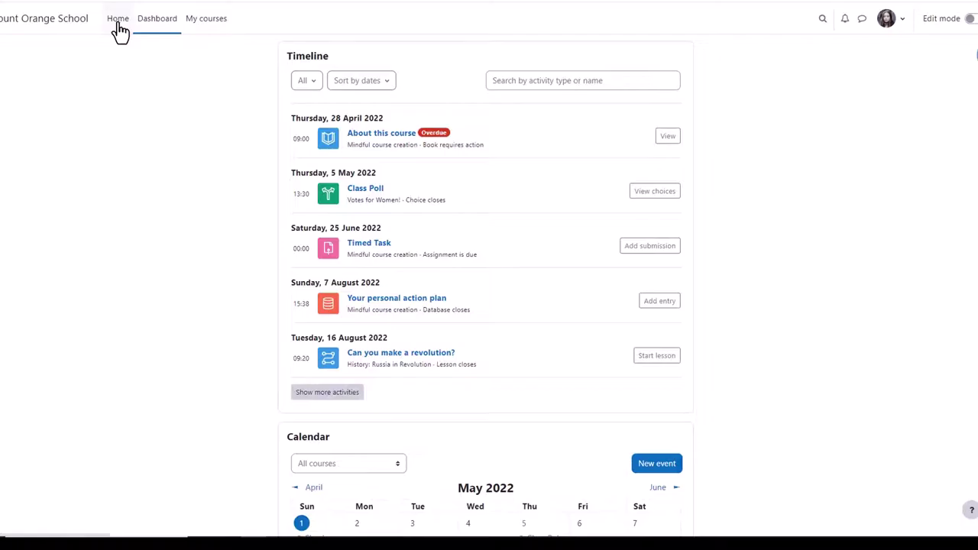
Step: On My courses, try the Starred filter, a course's action menu and the sort options
{"action": "left_click", "coordinate": [208, 21]}
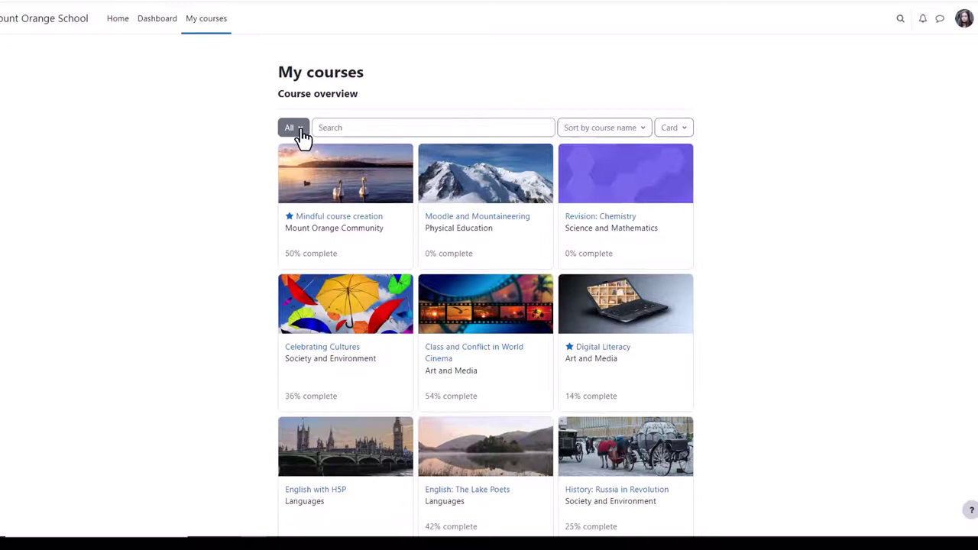
{"action": "left_click", "coordinate": [300, 129]}
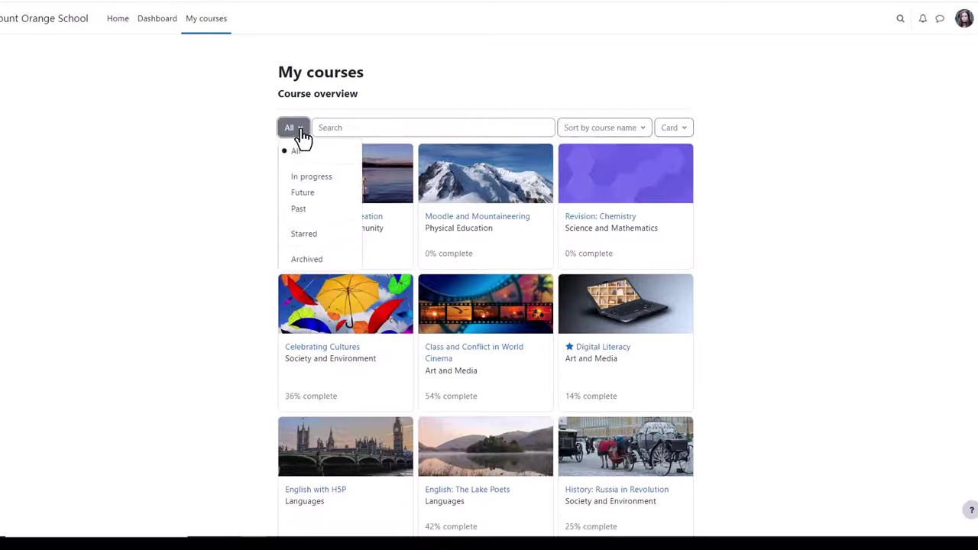
{"action": "left_click", "coordinate": [331, 234]}
{"action": "left_click", "coordinate": [399, 253]}
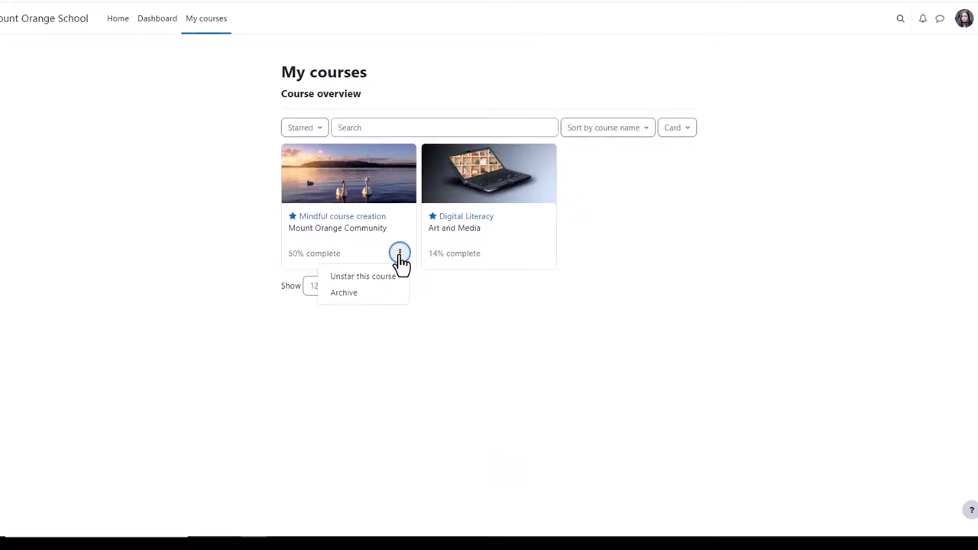
{"action": "left_click", "coordinate": [399, 254]}
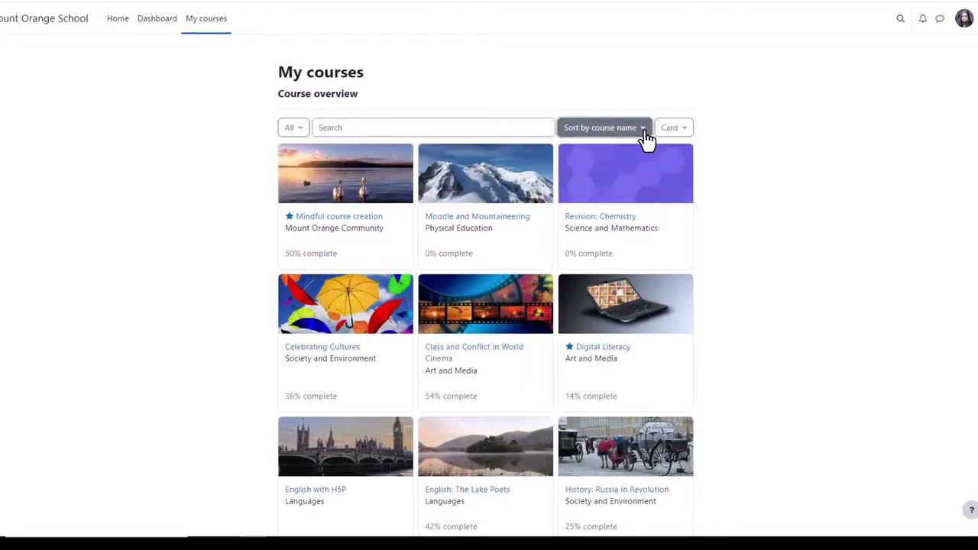
{"action": "left_click", "coordinate": [644, 130]}
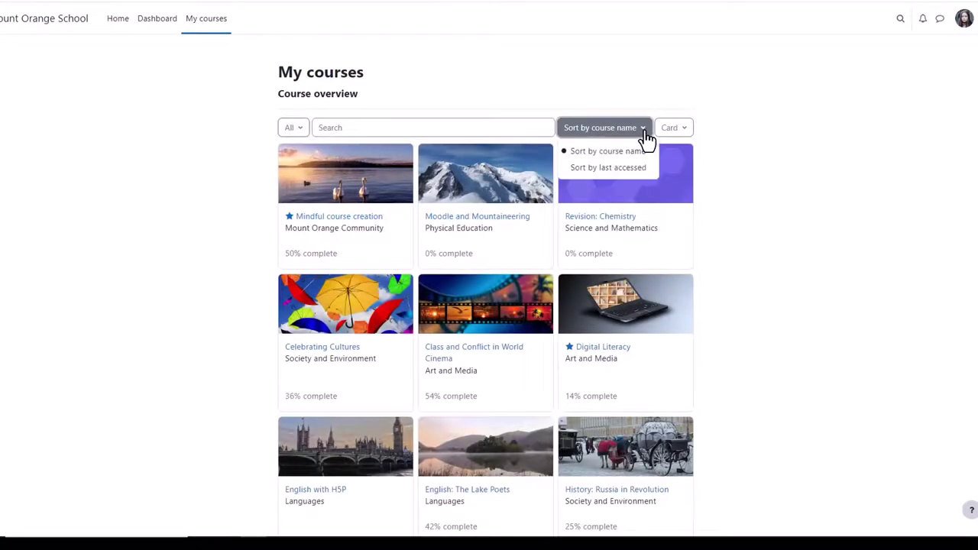
{"action": "left_click", "coordinate": [646, 136]}
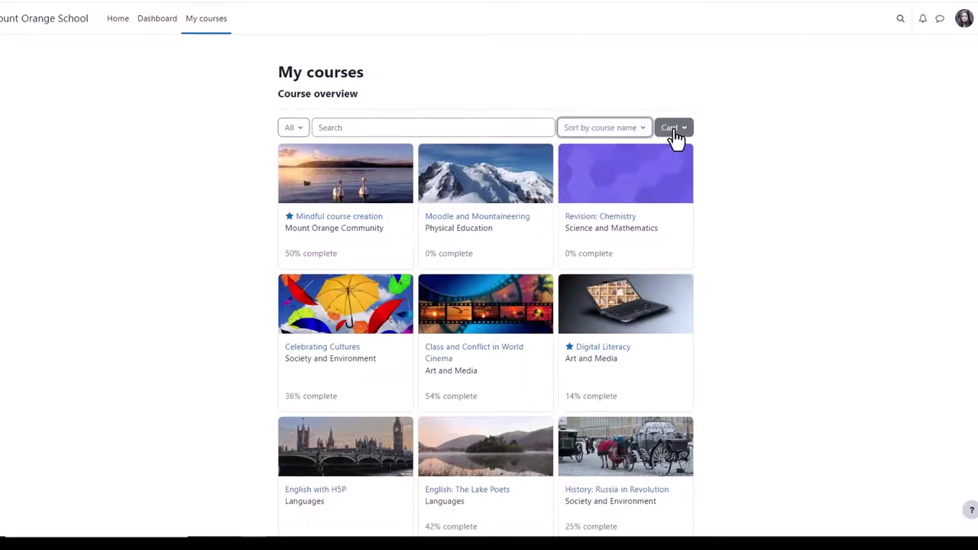
Step: Switch the course overview layout to List, then Summary, then finally Card
{"action": "left_click", "coordinate": [685, 133]}
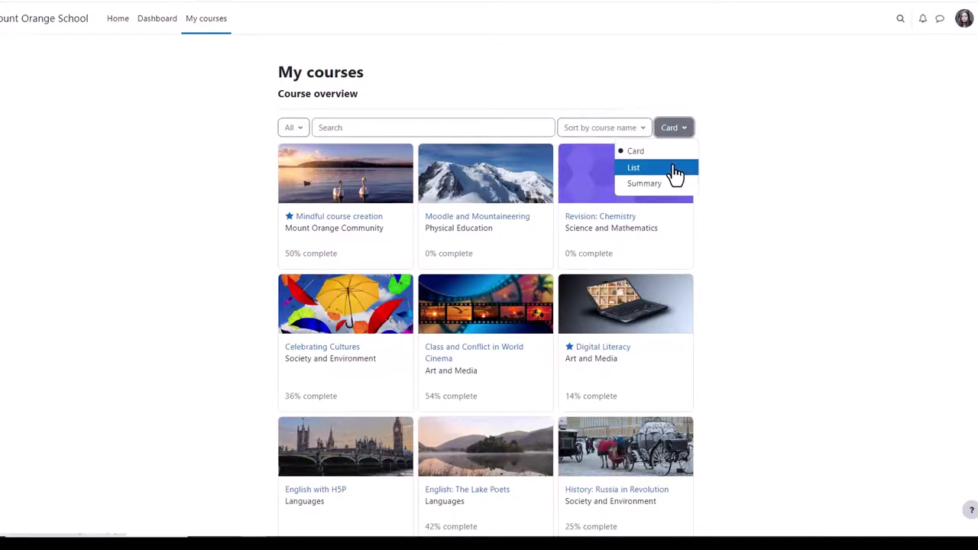
{"action": "left_click", "coordinate": [676, 170]}
{"action": "left_click", "coordinate": [682, 136]}
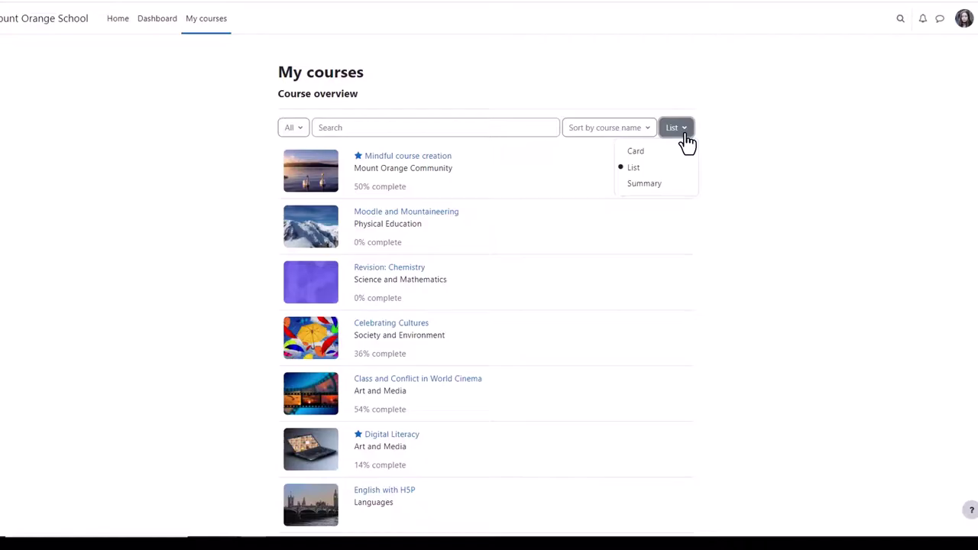
{"action": "left_click", "coordinate": [677, 185]}
{"action": "left_click", "coordinate": [683, 131]}
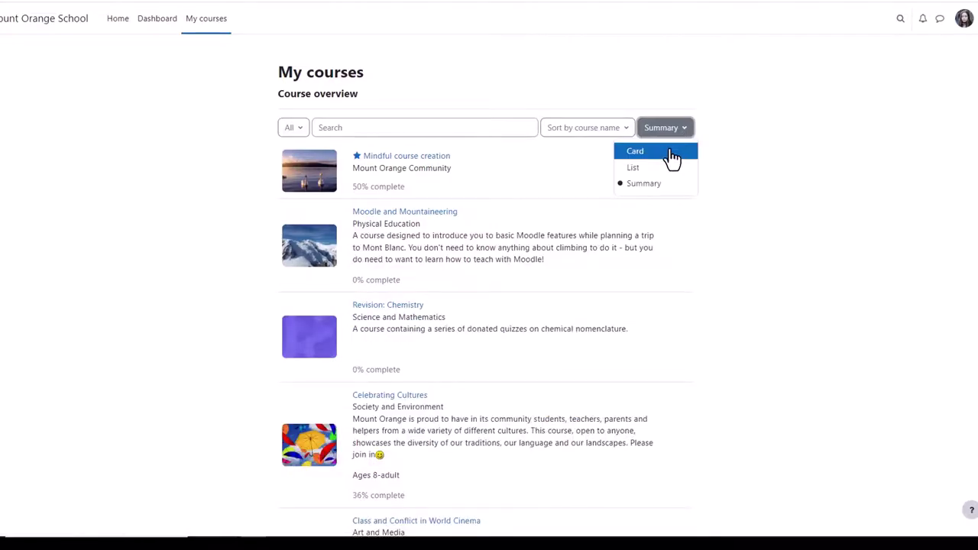
{"action": "left_click", "coordinate": [672, 157]}
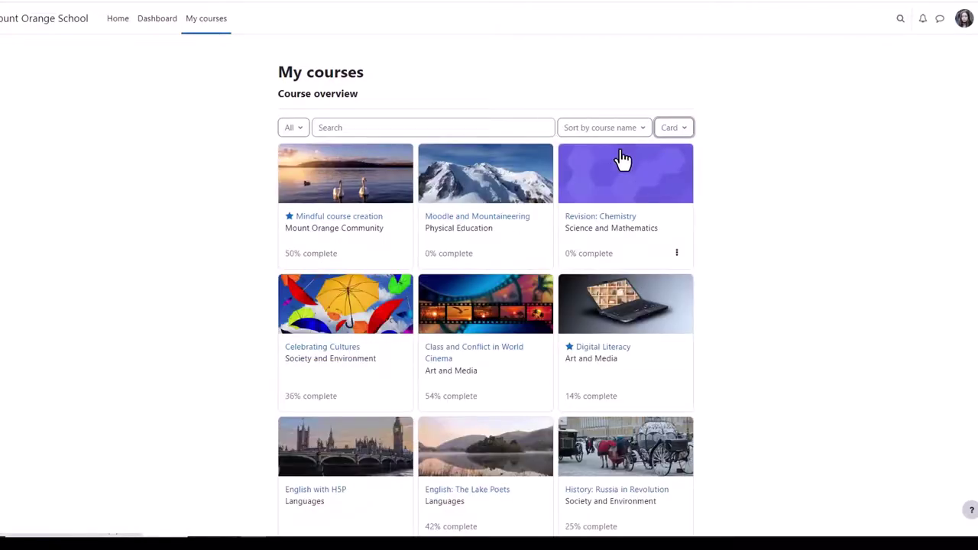
Step: Open the Mindful course creation course and check the help and support links
{"action": "left_click", "coordinate": [401, 178]}
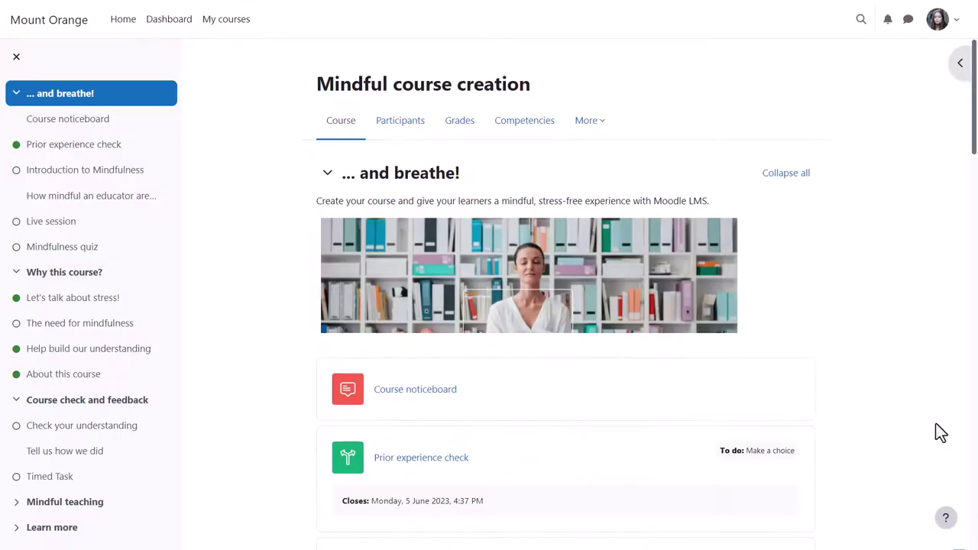
{"action": "left_click", "coordinate": [945, 522]}
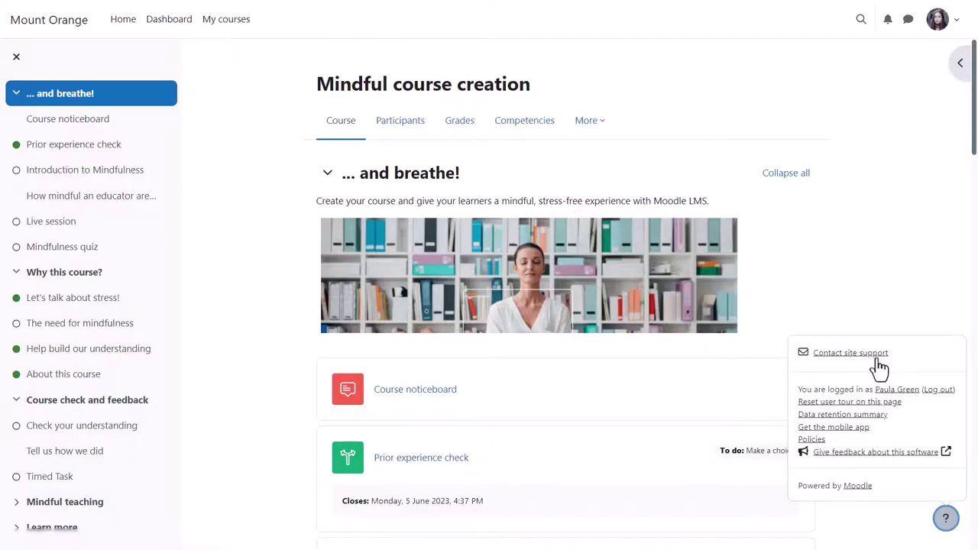
{"action": "left_click", "coordinate": [901, 543]}
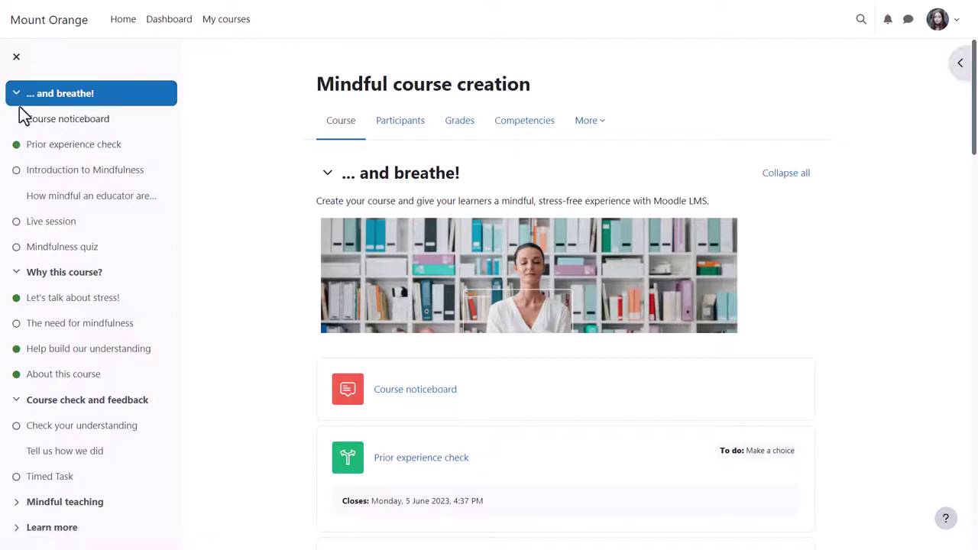
Step: Hide and restore the course index, visit two index entries, then open the block drawer
{"action": "left_click", "coordinate": [16, 58]}
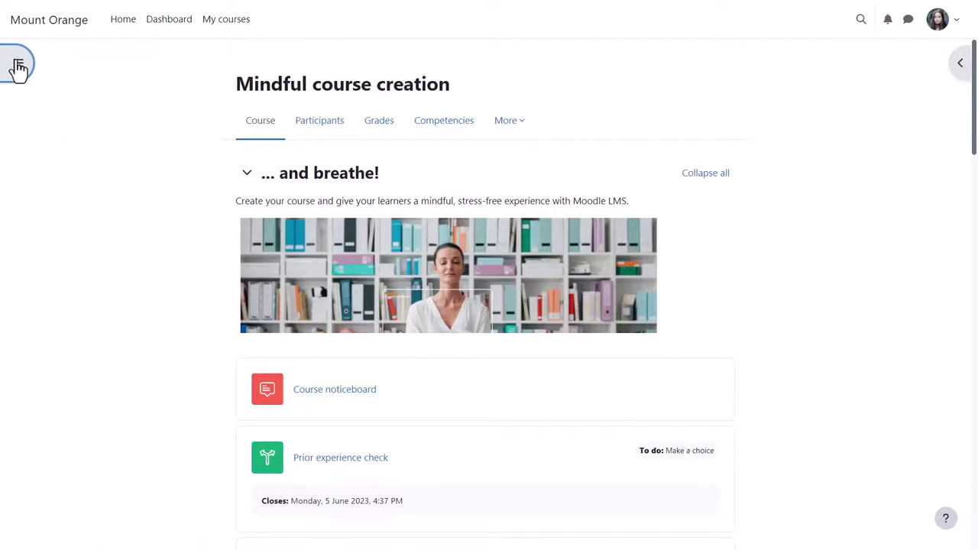
{"action": "left_click", "coordinate": [16, 64]}
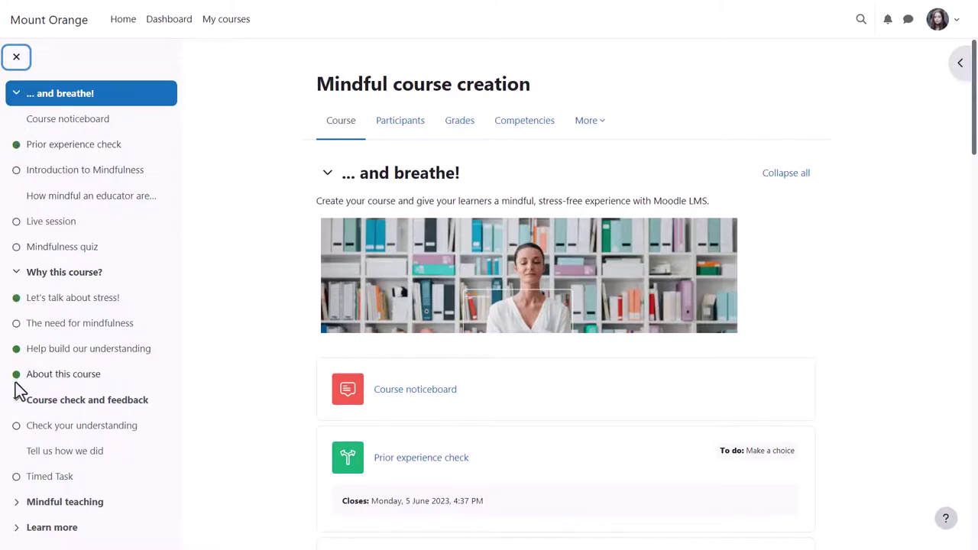
{"action": "left_click", "coordinate": [48, 280]}
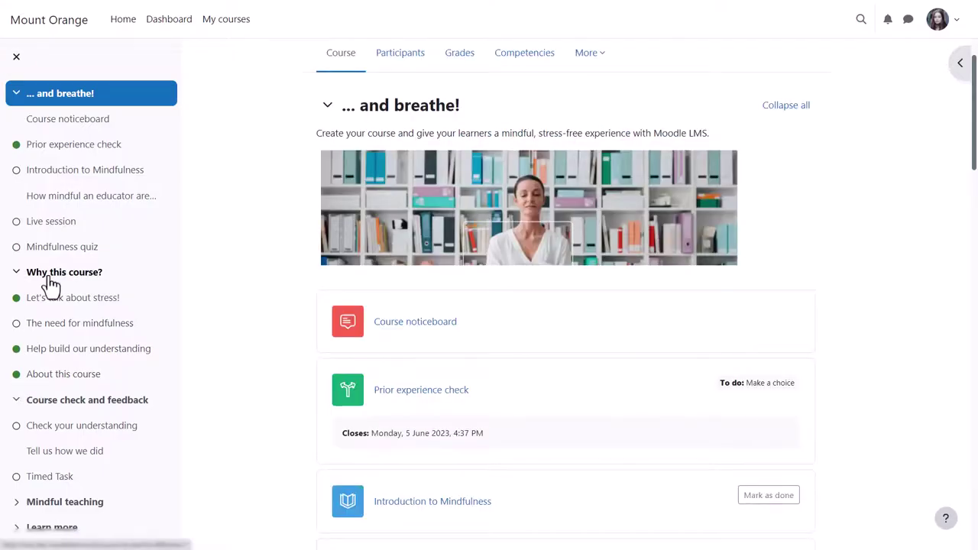
{"action": "left_click", "coordinate": [37, 200]}
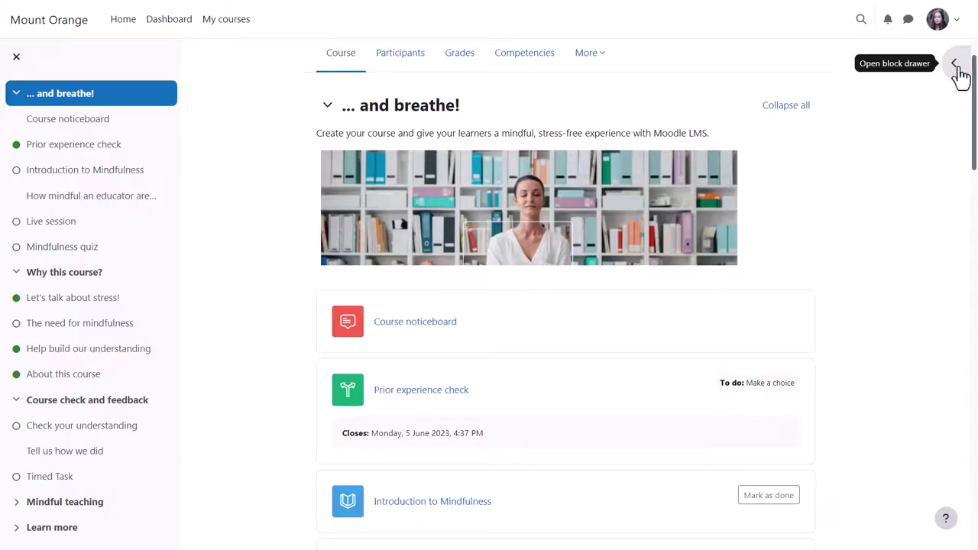
{"action": "left_click", "coordinate": [955, 65]}
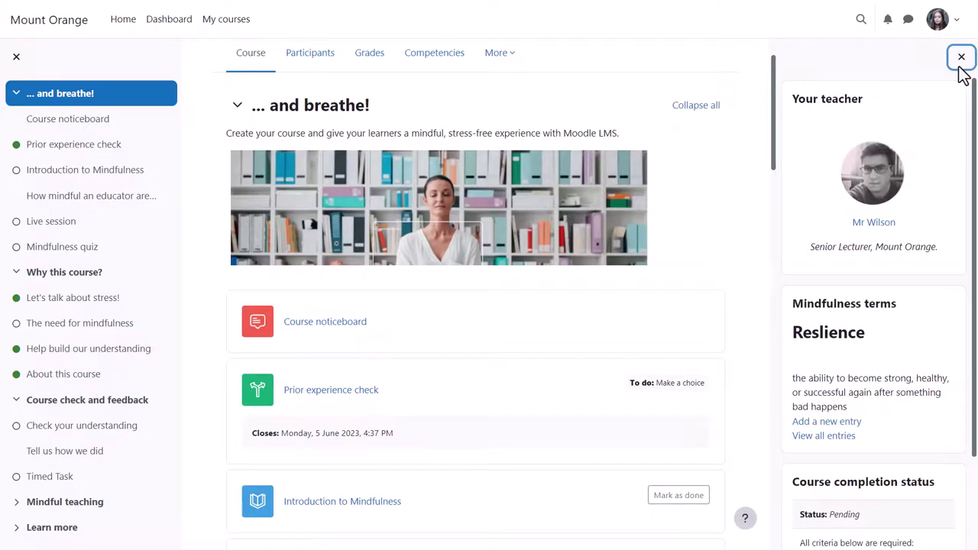
{"action": "scroll", "coordinate": [956, 131], "scroll_direction": "down", "scroll_amount": 2}
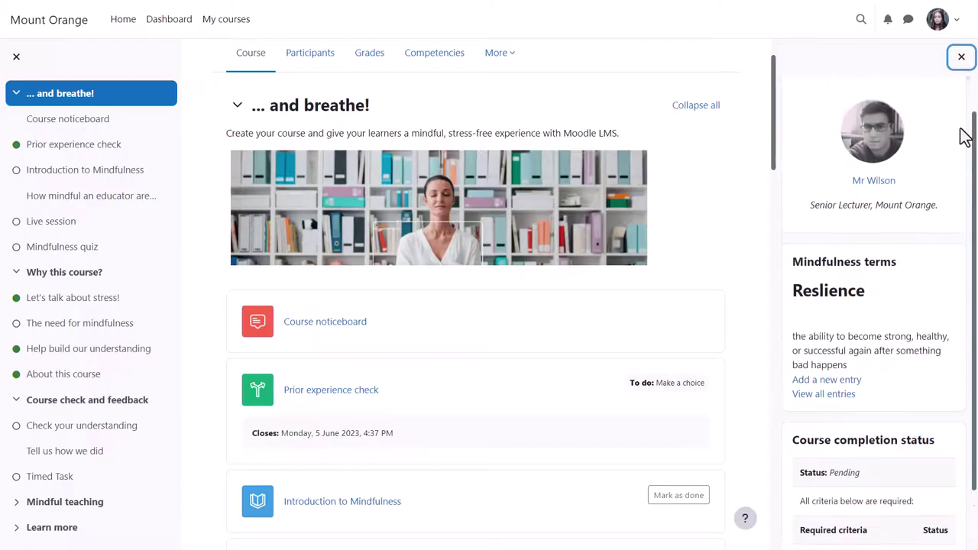
Step: Close the block drawer and look at the course navigation's More menu
{"action": "left_click", "coordinate": [961, 57]}
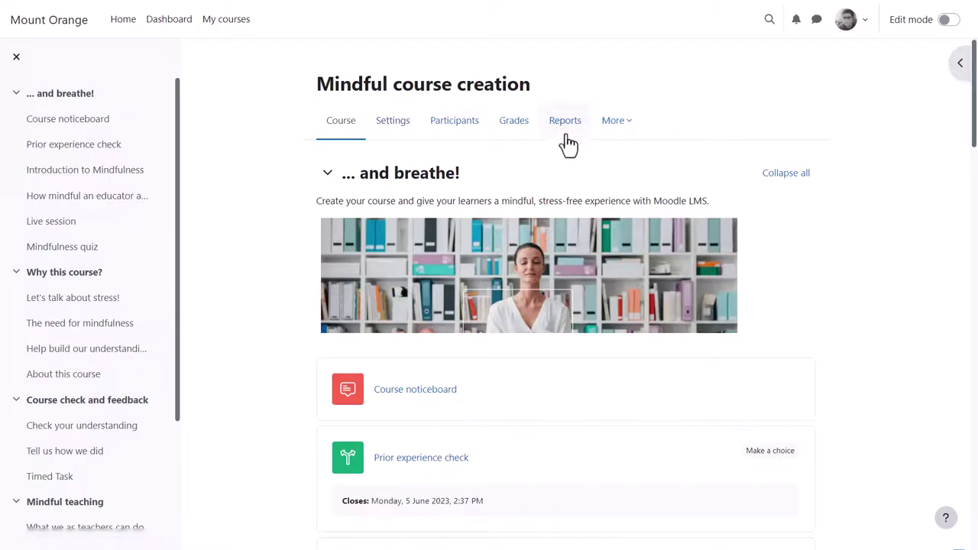
{"action": "left_click", "coordinate": [627, 126]}
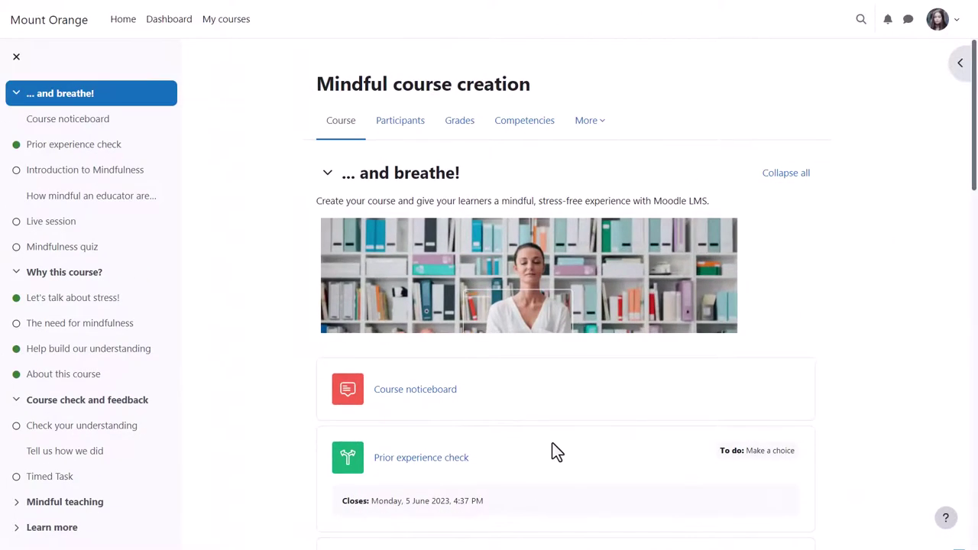
Step: Collapse Course check and feedback, then fold '... and breathe!' and 'Why this course?' in the index
{"action": "scroll", "coordinate": [556, 451], "scroll_direction": "down", "scroll_amount": 3}
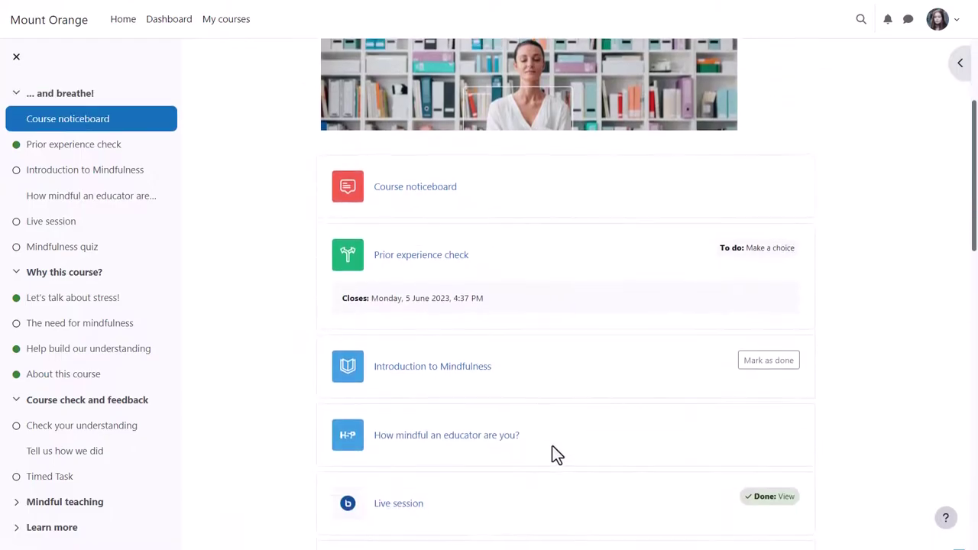
{"action": "scroll", "coordinate": [552, 449], "scroll_direction": "down", "scroll_amount": 4}
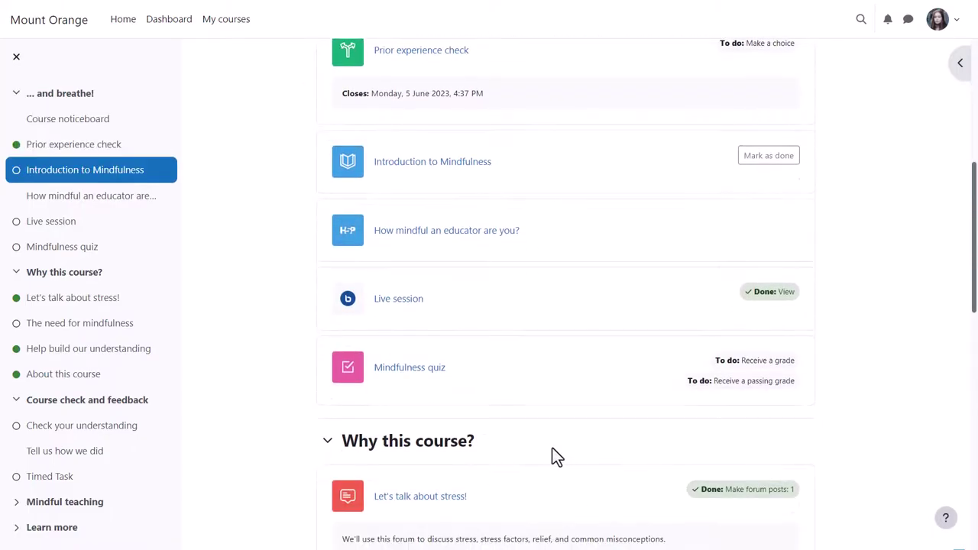
{"action": "scroll", "coordinate": [552, 447], "scroll_direction": "down", "scroll_amount": 4}
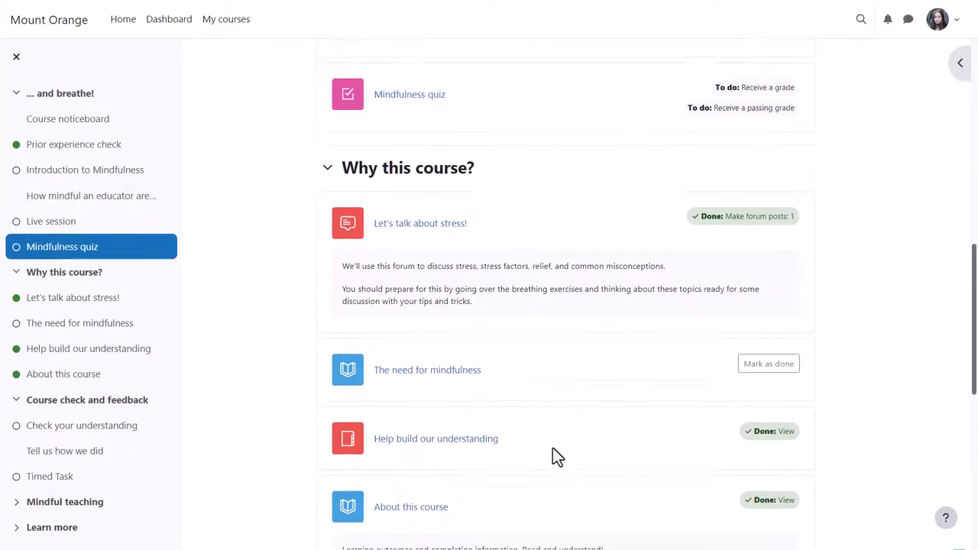
{"action": "scroll", "coordinate": [552, 448], "scroll_direction": "down", "scroll_amount": 4}
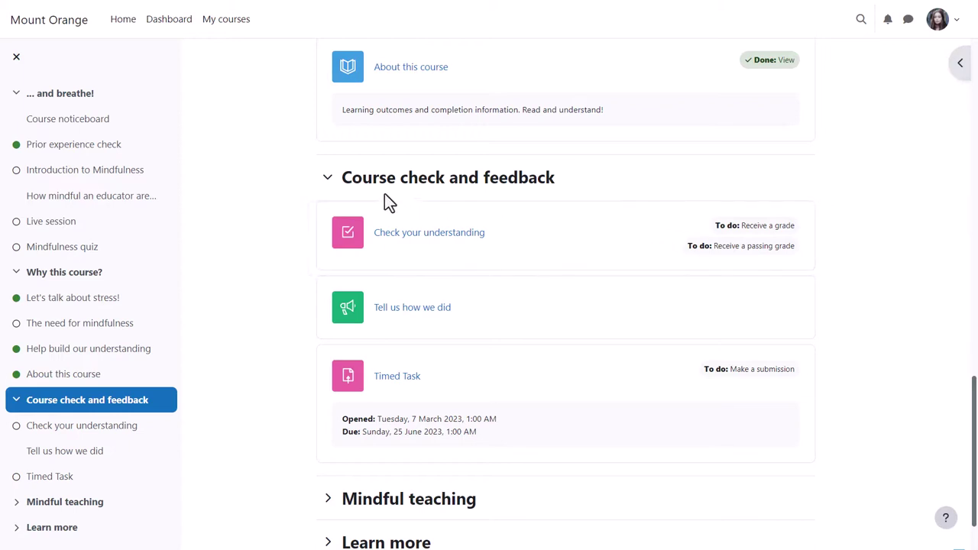
{"action": "left_click", "coordinate": [326, 180]}
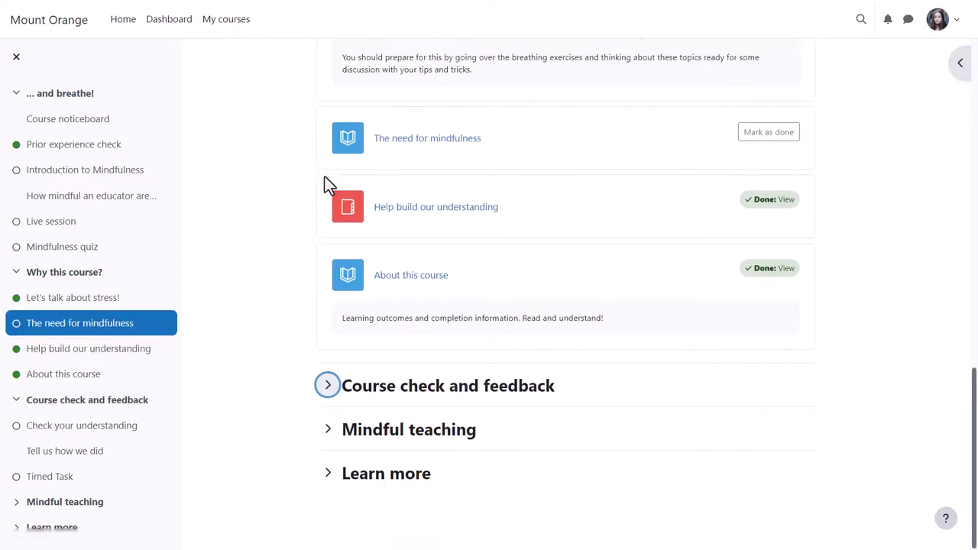
{"action": "left_click", "coordinate": [17, 95]}
{"action": "left_click", "coordinate": [21, 124]}
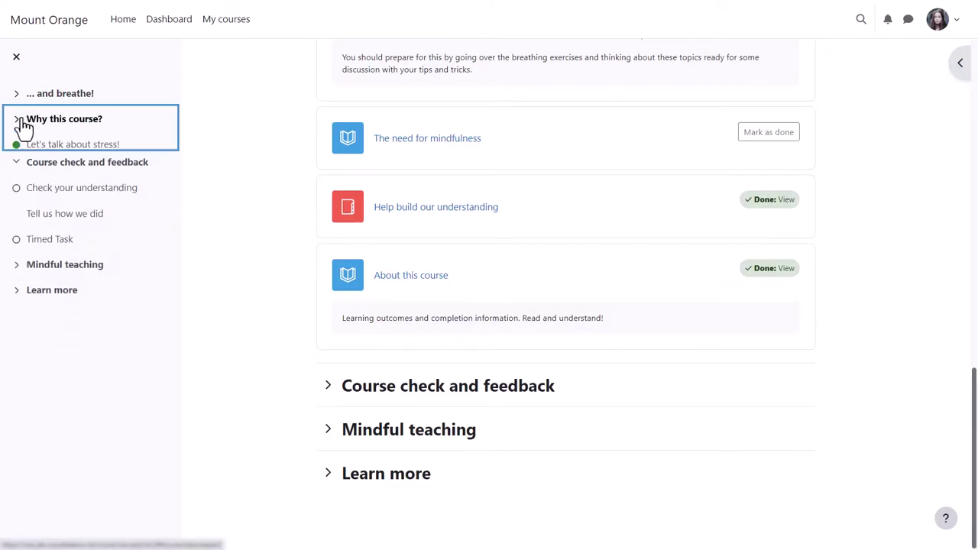